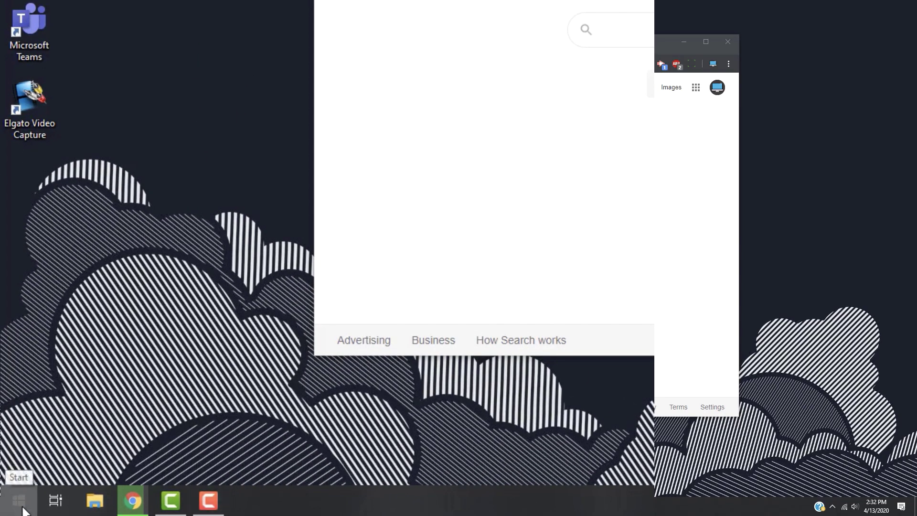
Step: Open the Start menu to search for the Snipping Tool app
click(21, 500)
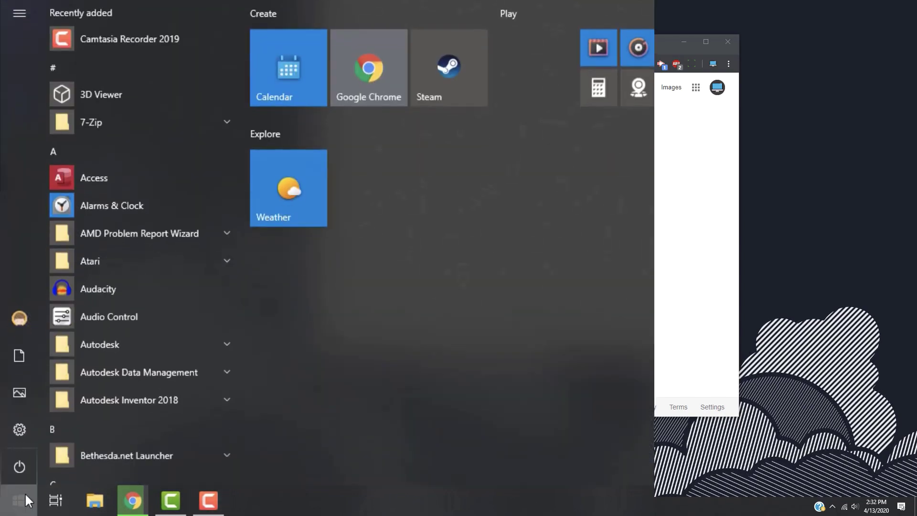
text(snipp)
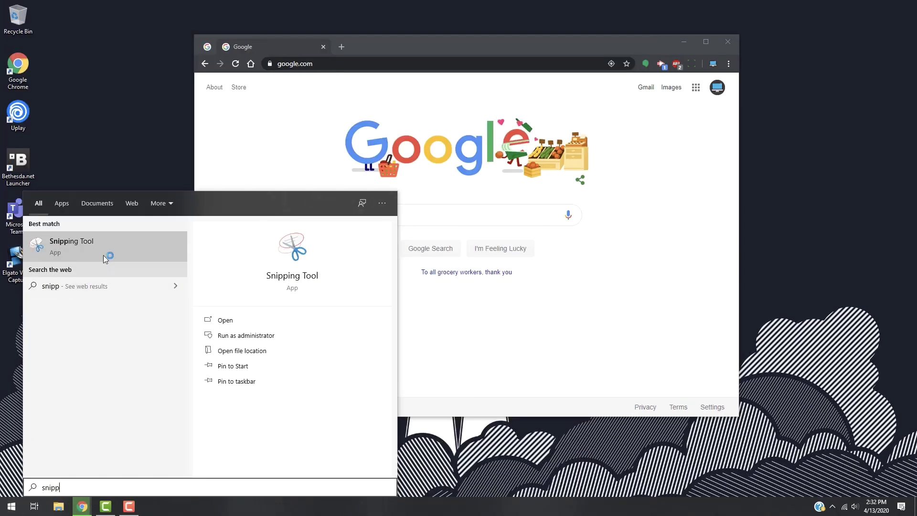
Step: Launch Snipping Tool and snip the Chrome window from (399, 63) to (1575, 918)
click(111, 240)
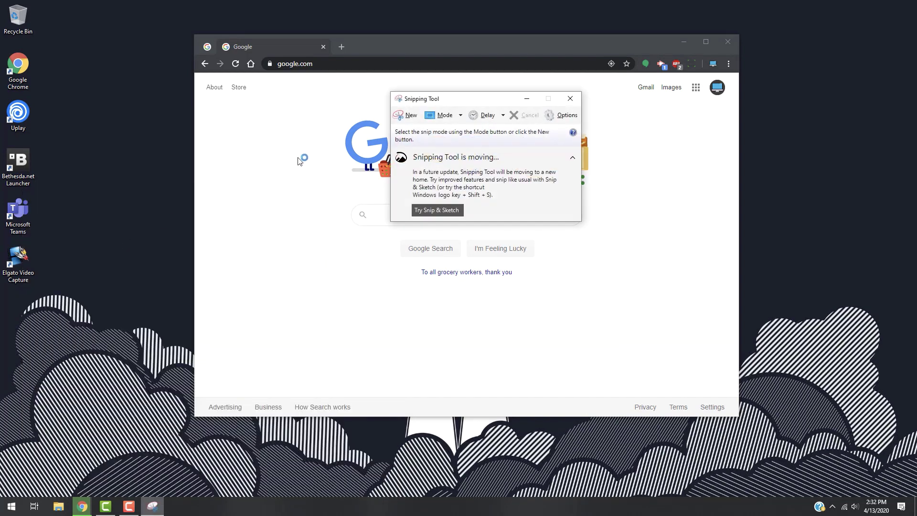
click(402, 117)
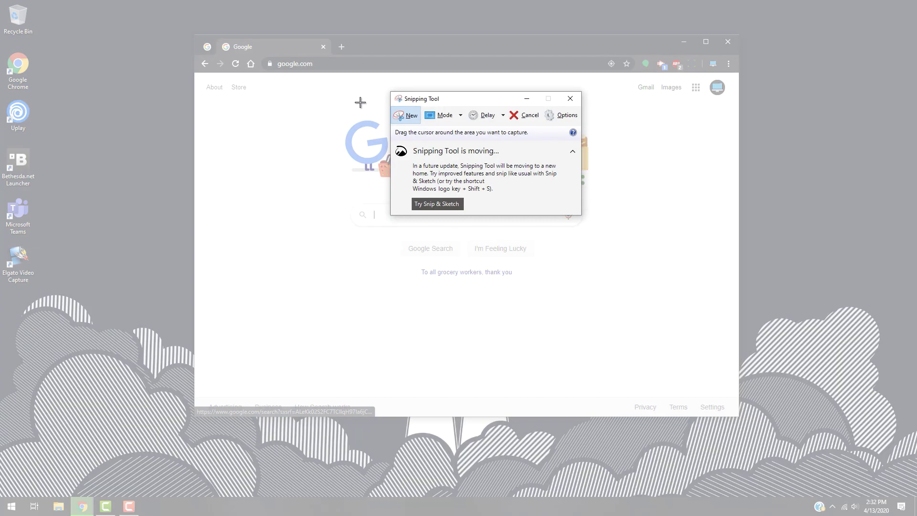
drag(191, 30, 752, 439)
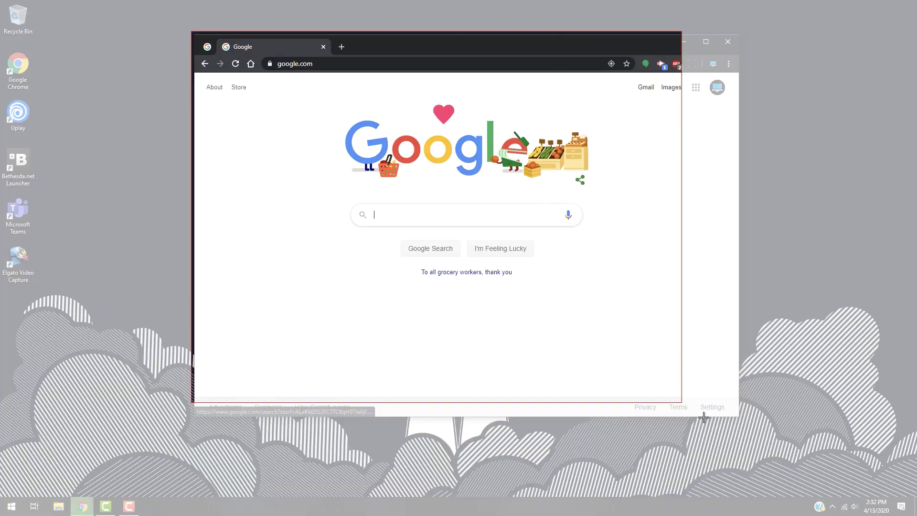